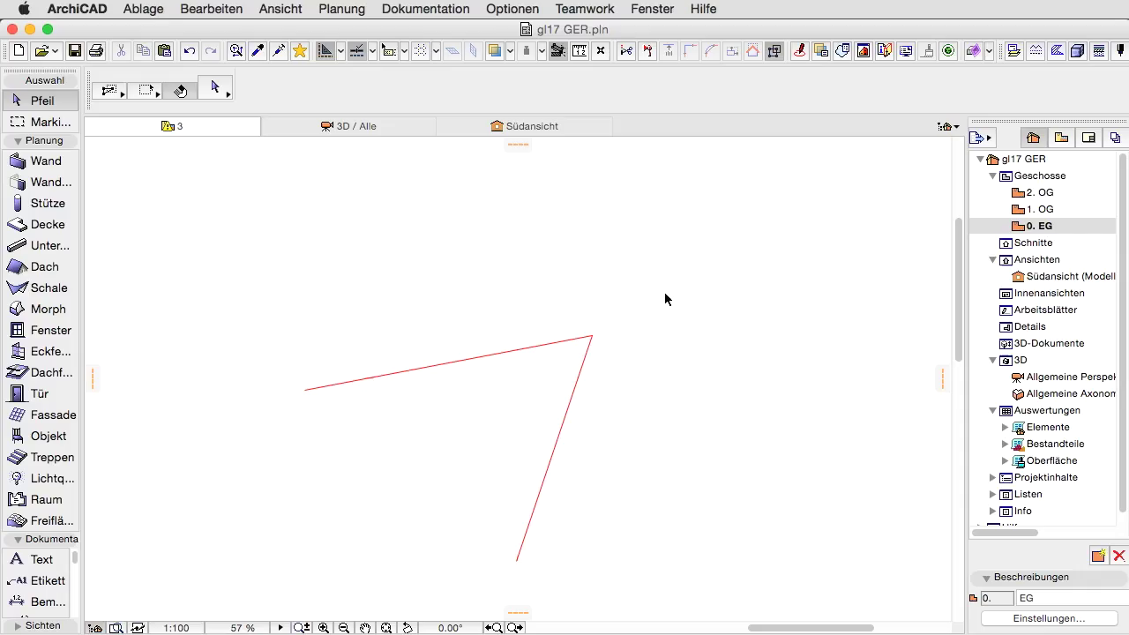
- Select both red lines and grab their shared corner to show the angle guides, then cancel the stretch
drag(643, 308, 574, 362)
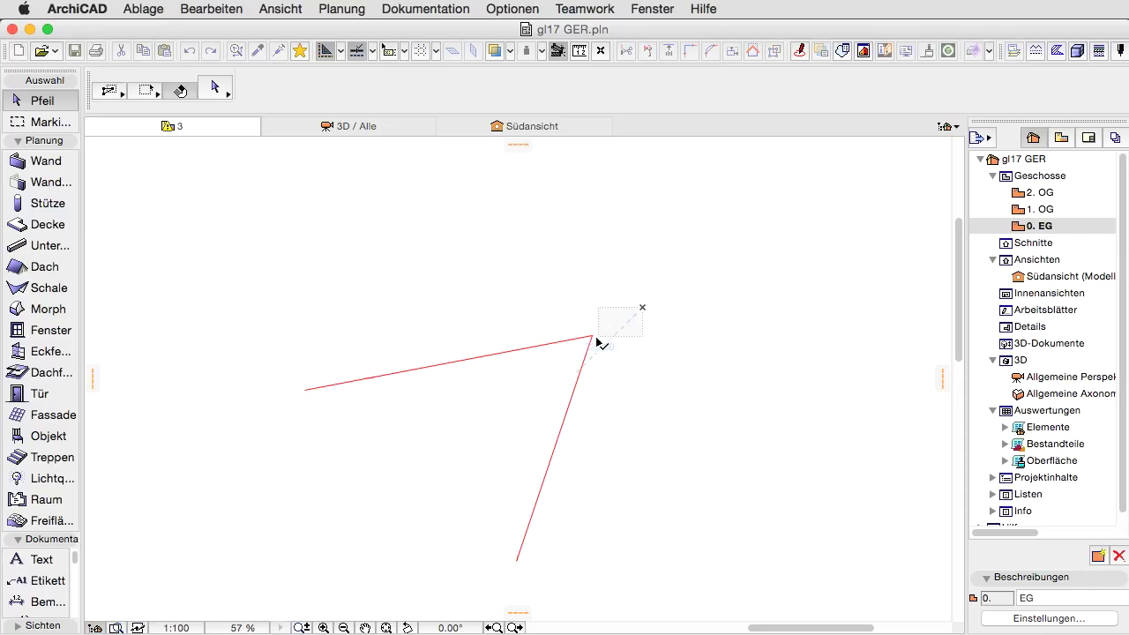
click(591, 336)
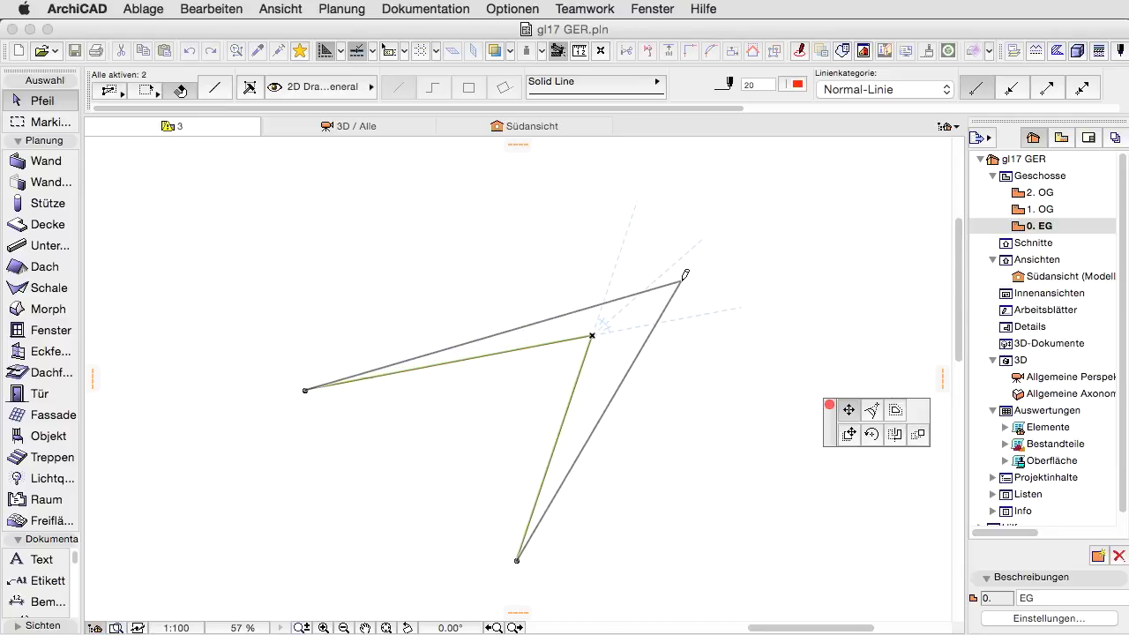
key(Escape)
key(Escape)
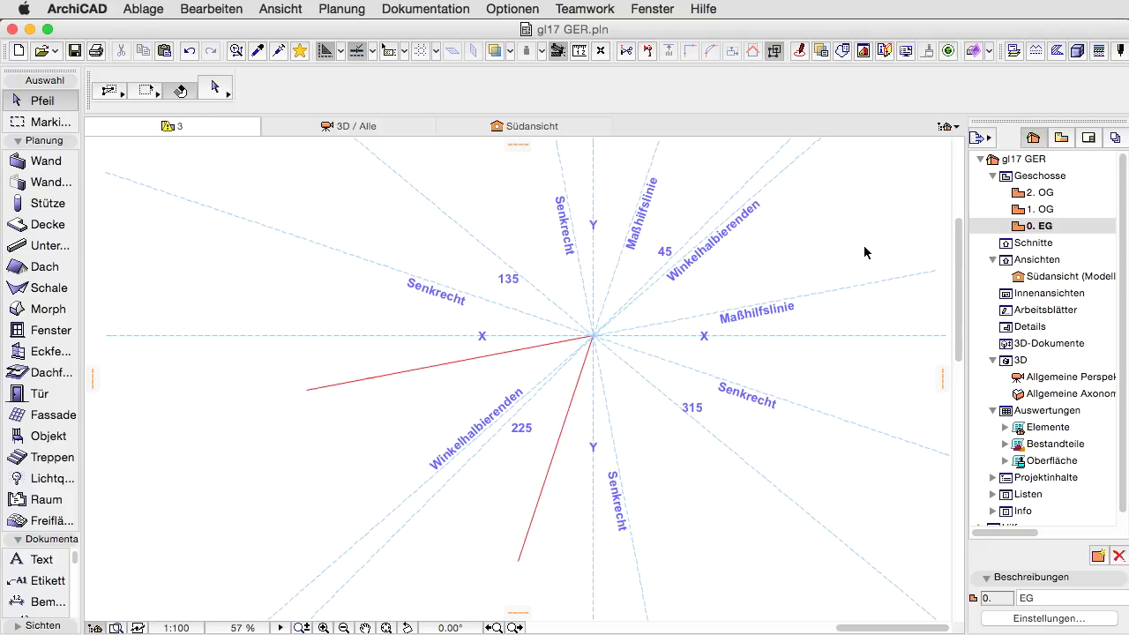
- Redraw the view to clear the guide lines and select both red lines with Cmd+A
click(496, 628)
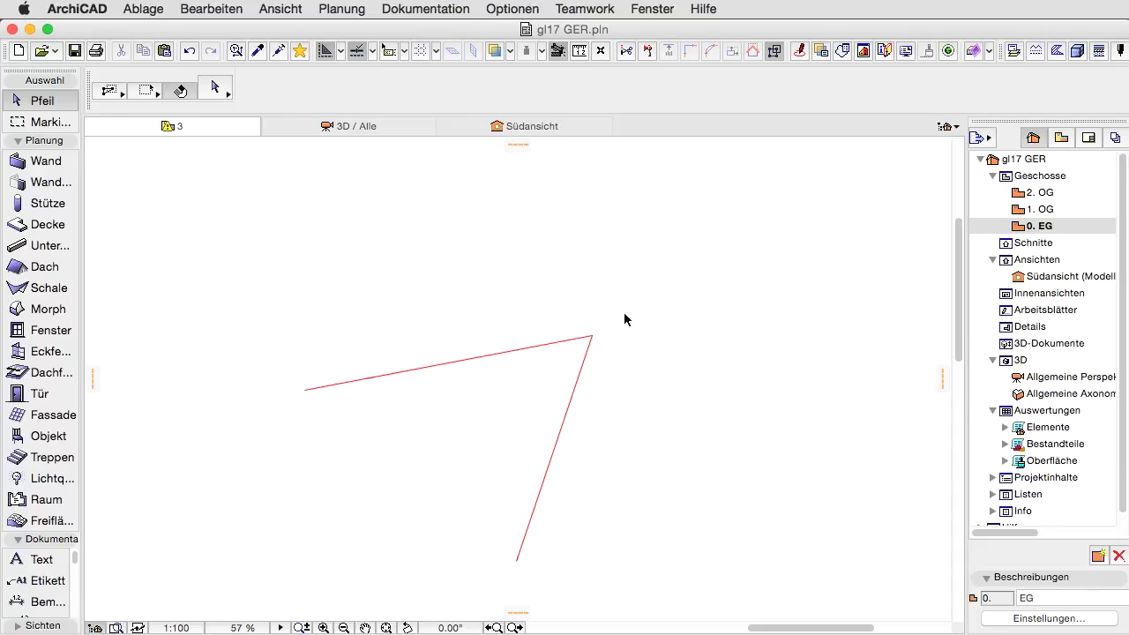
key(super+a)
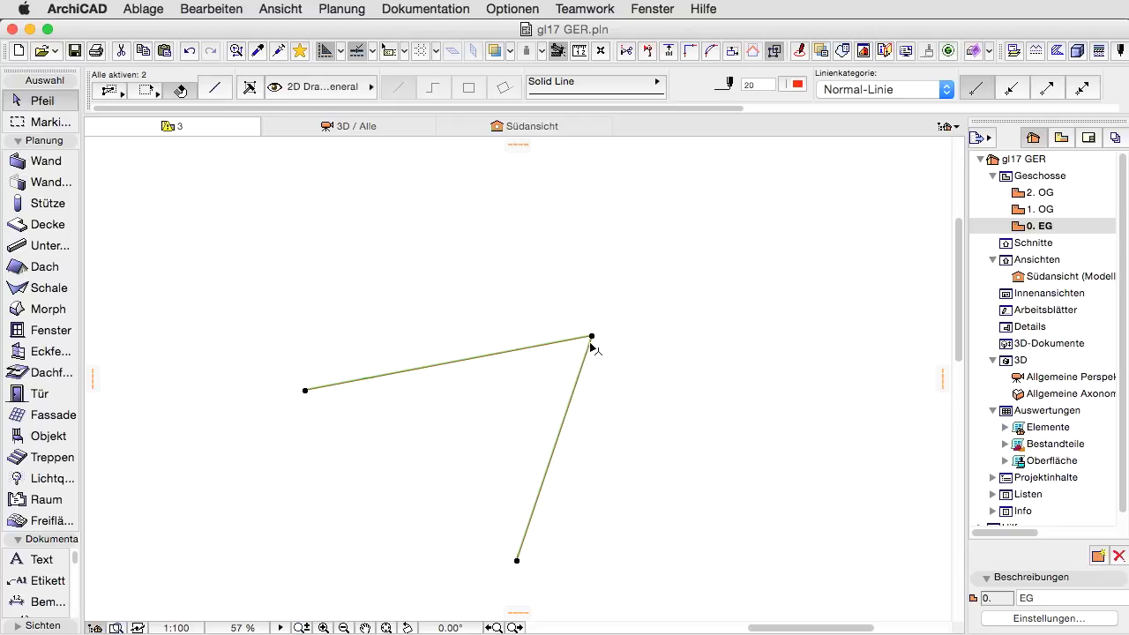
click(591, 338)
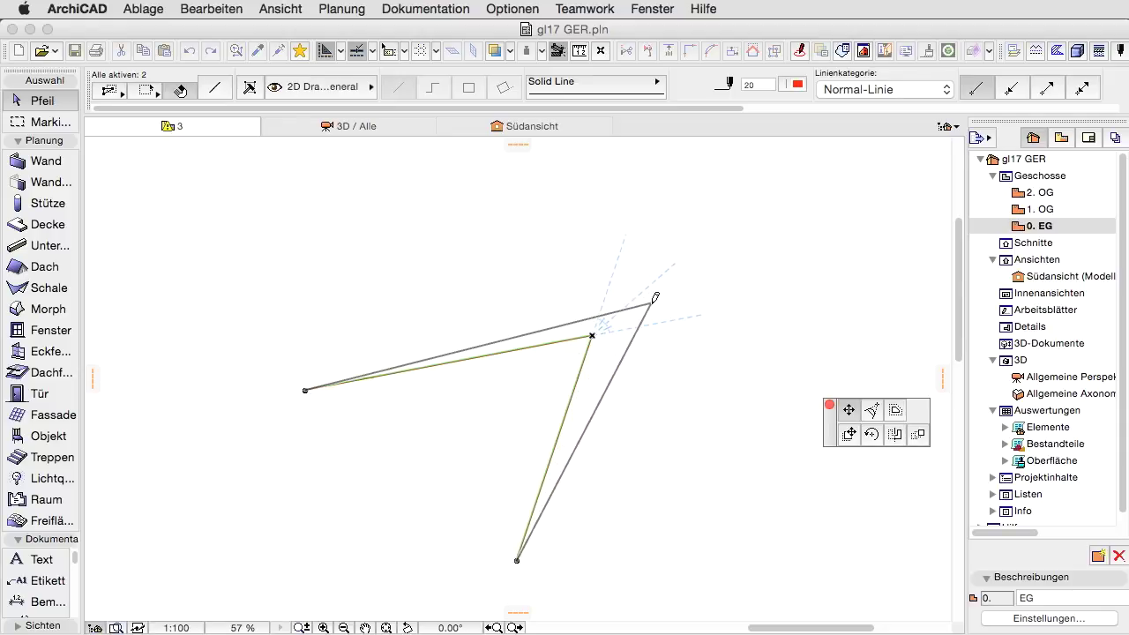
key(Escape)
key(Escape)
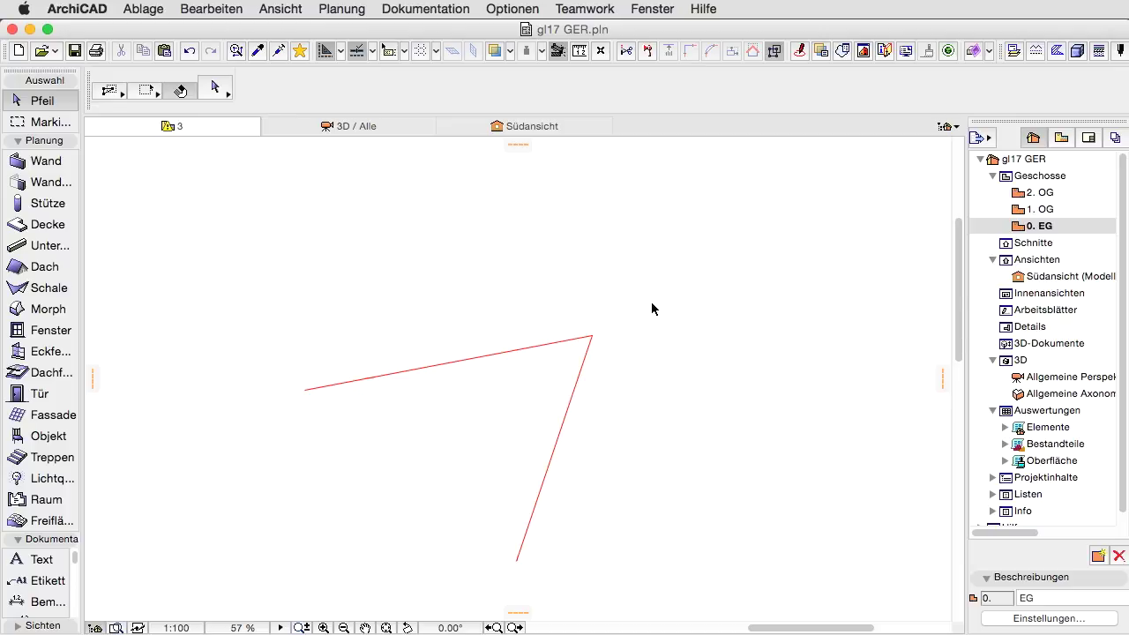
- Zoom out to show both separate lines and the hotspot, then select the shorter red line
click(516, 628)
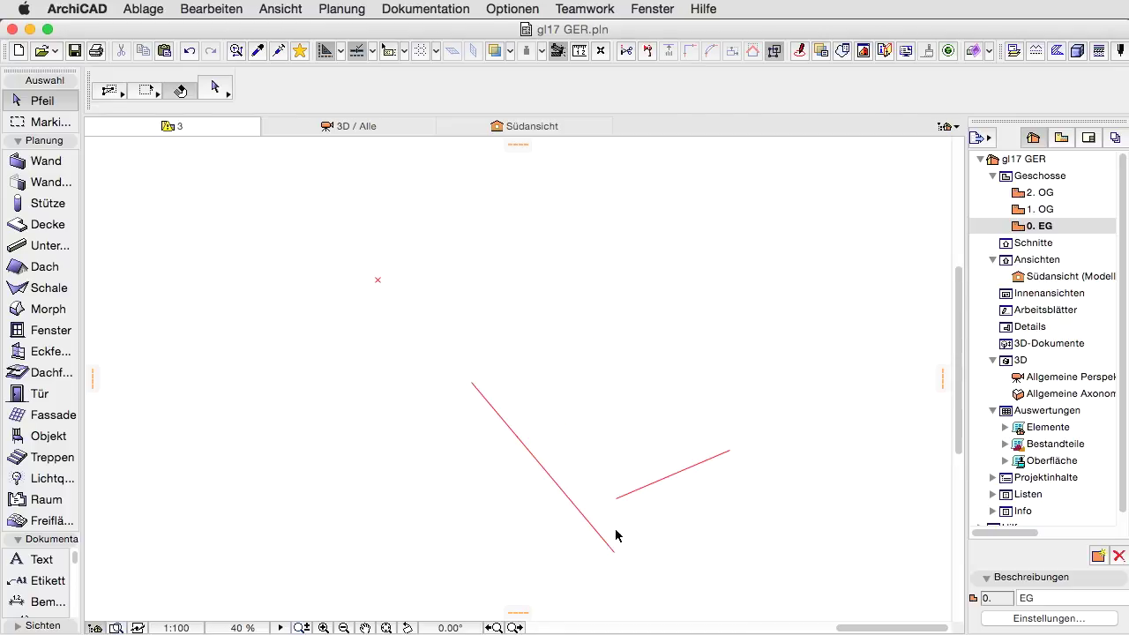
click(631, 499)
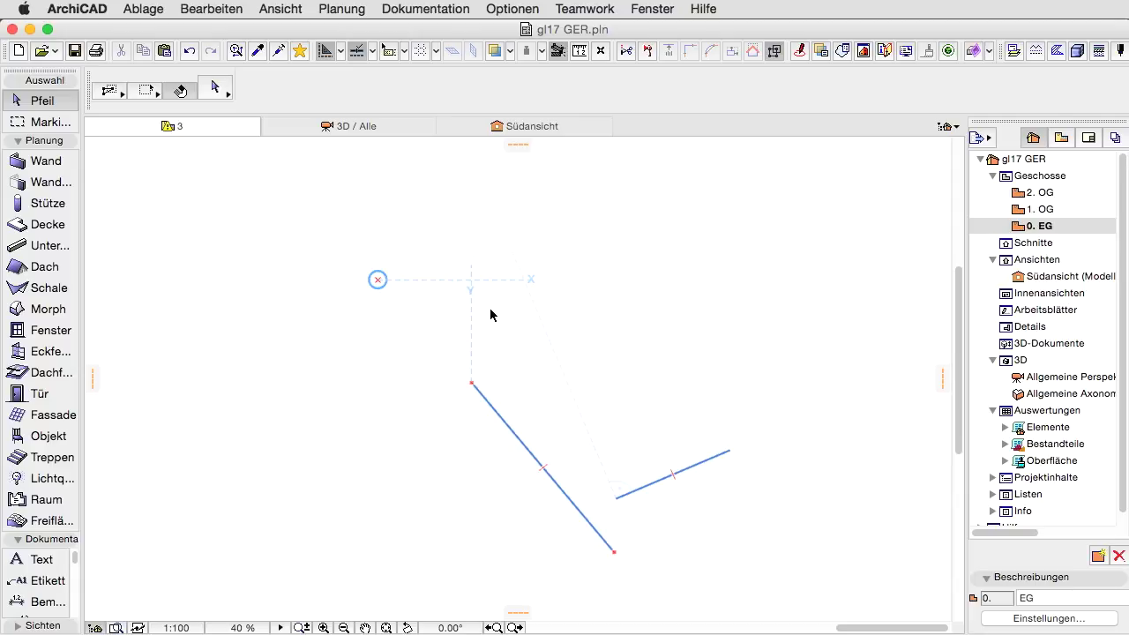
click(474, 385)
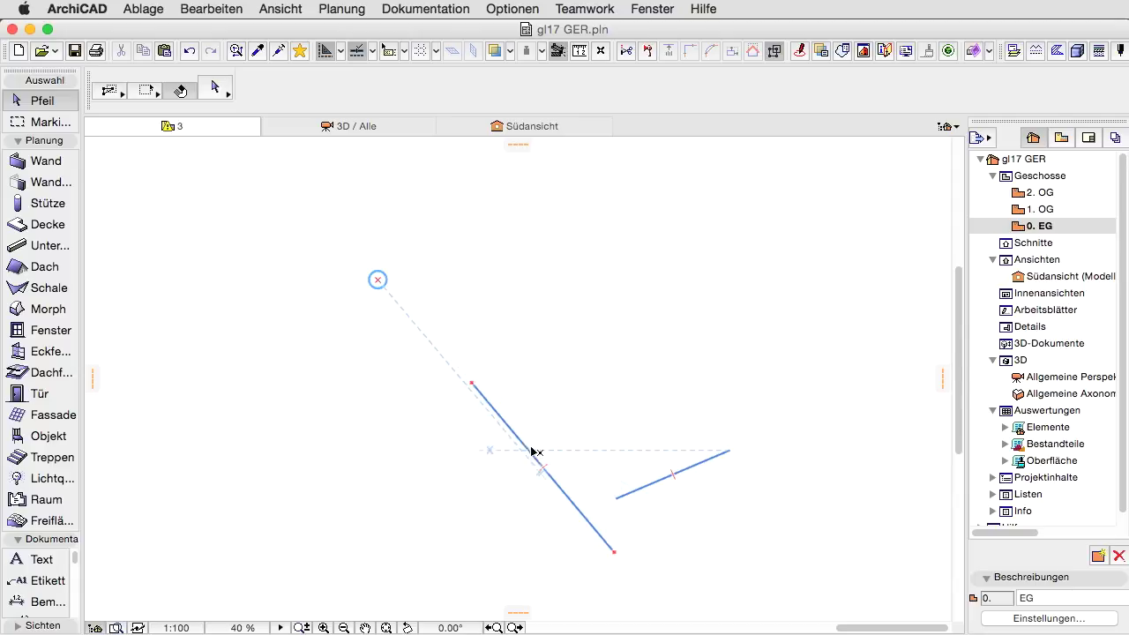
click(615, 553)
- Zoom out, select the sloping line, and fix a Fixpunkt guide on the red x marker
key(Escape)
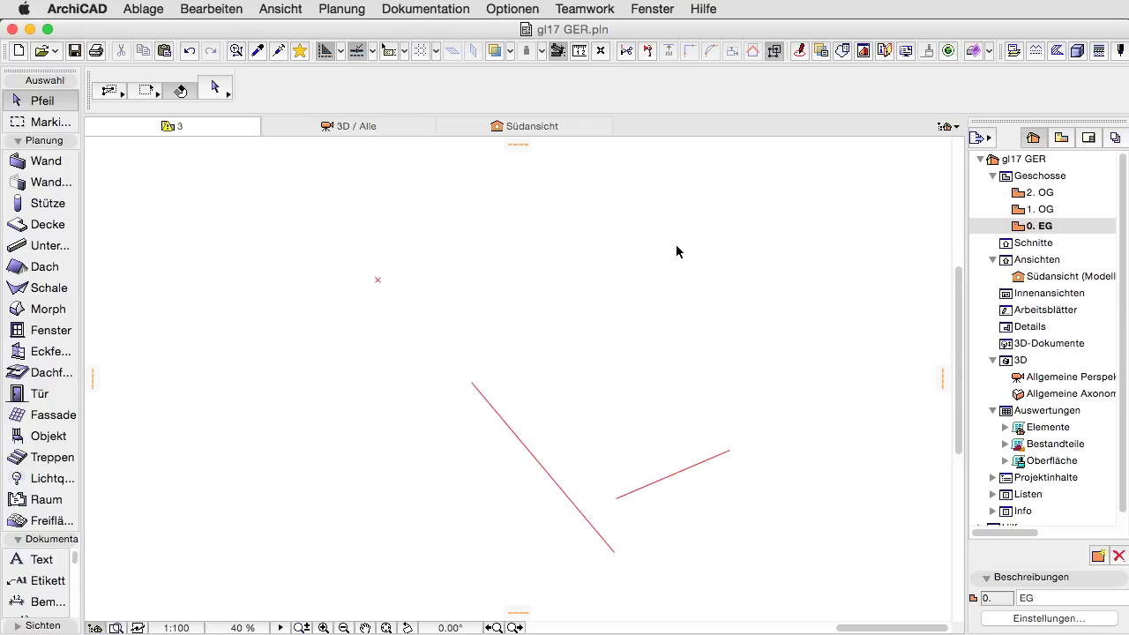
click(520, 626)
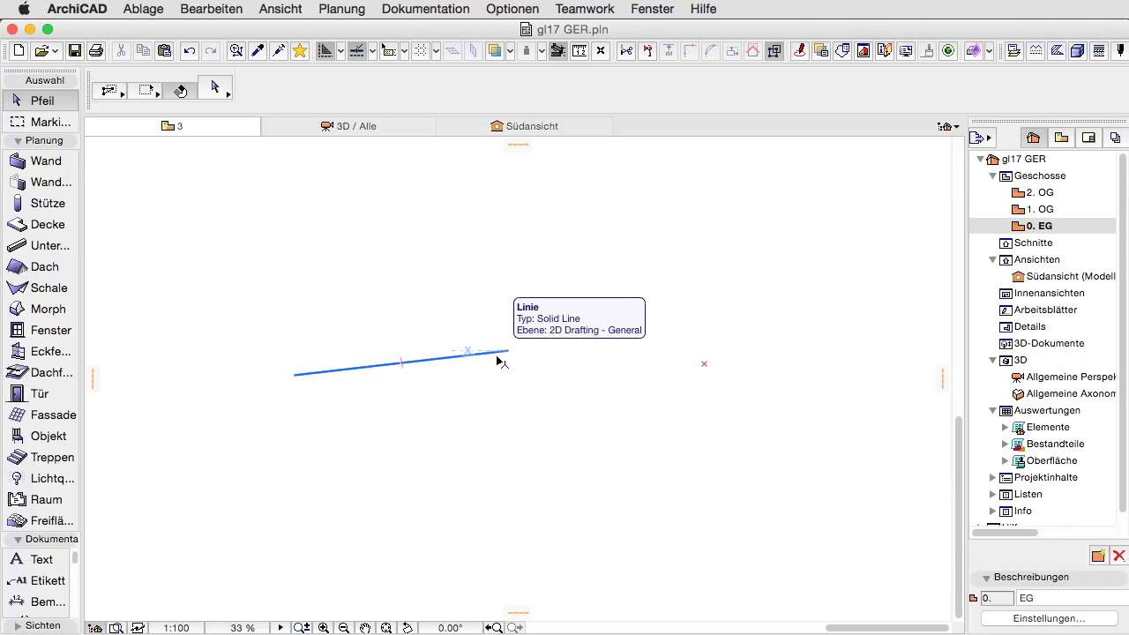
click(498, 358)
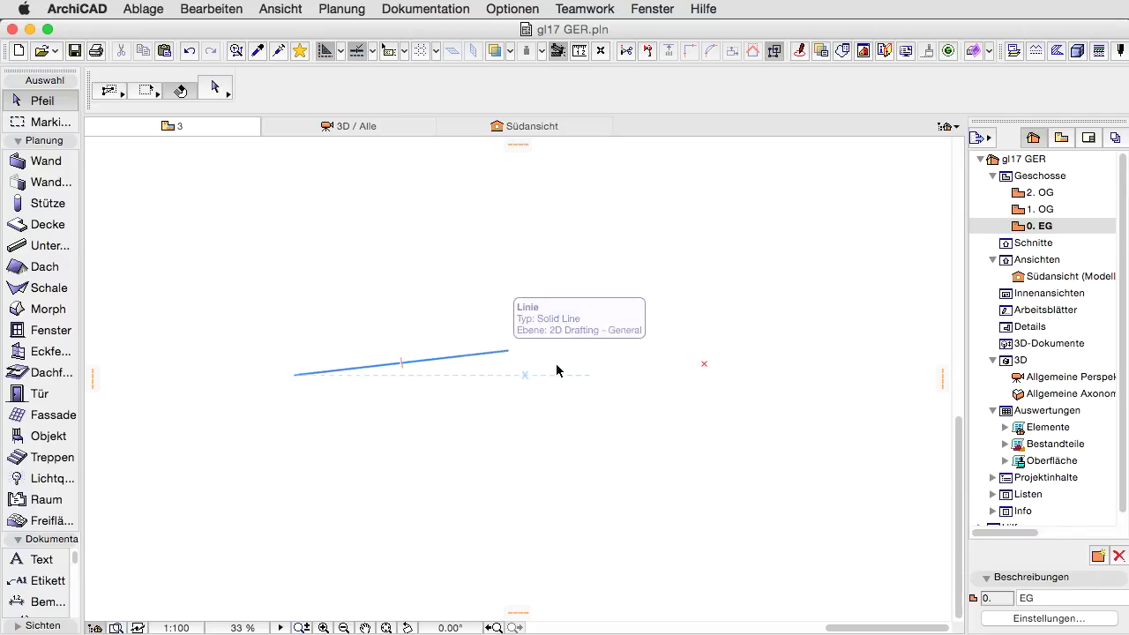
click(703, 364)
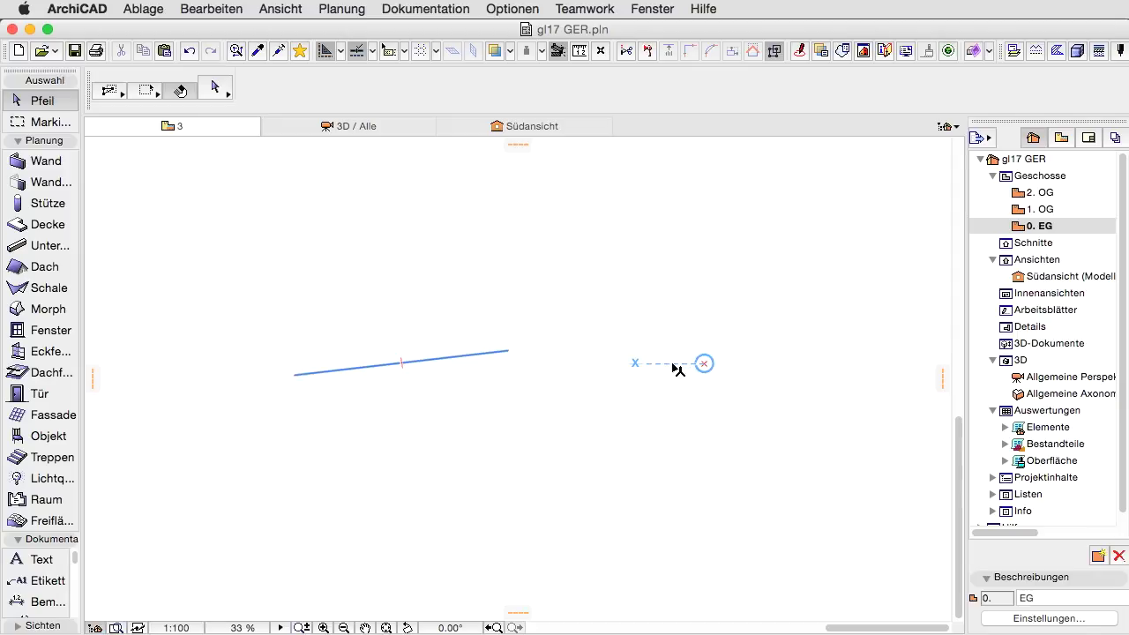